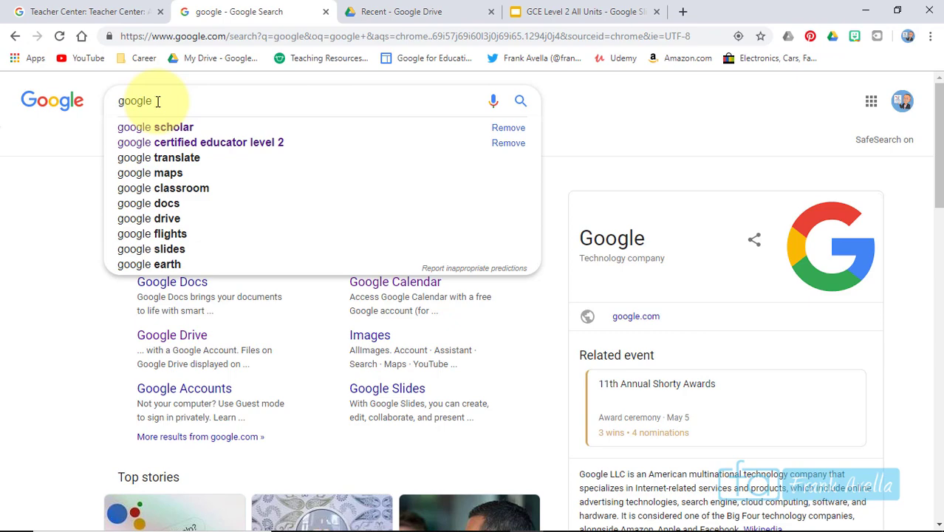
Search Google for 'google scholar' and go to the Google Scholar home page from the results.
type("cholar")
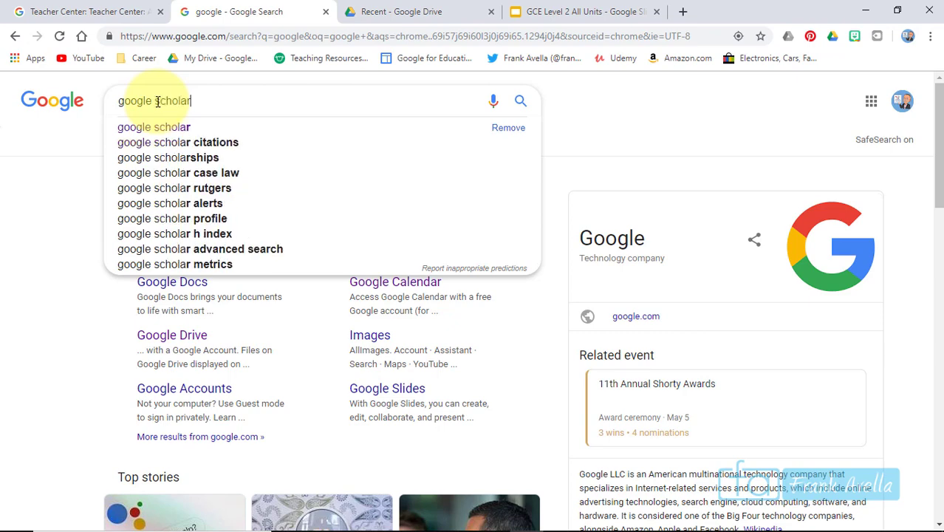
key("Return")
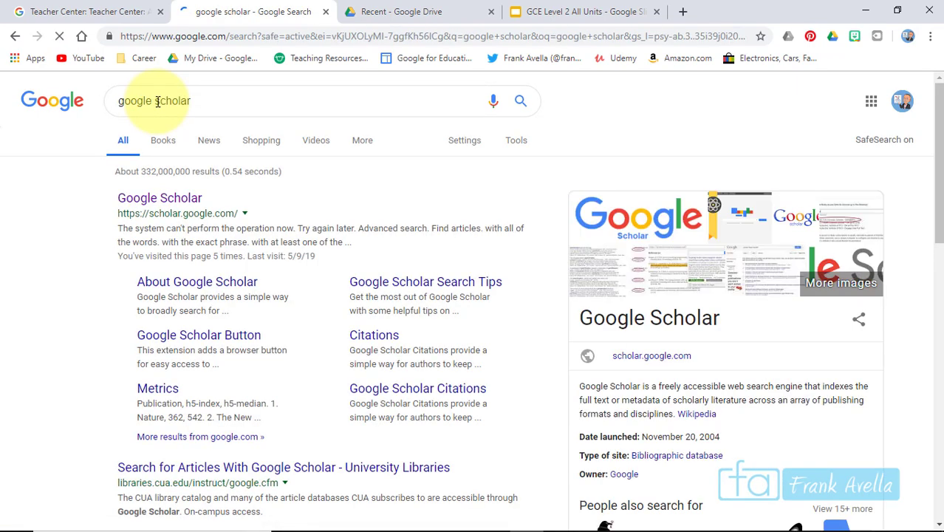
left_click(159, 199)
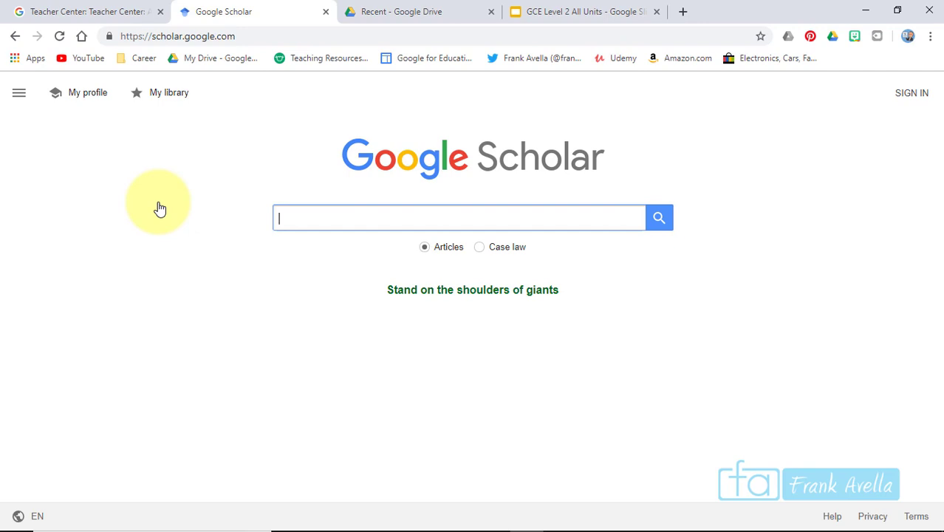
Search Scholar for 'dyslexia', then switch to the suggested 'phonological dyslexia' query.
type("dyslexia")
key("Return")
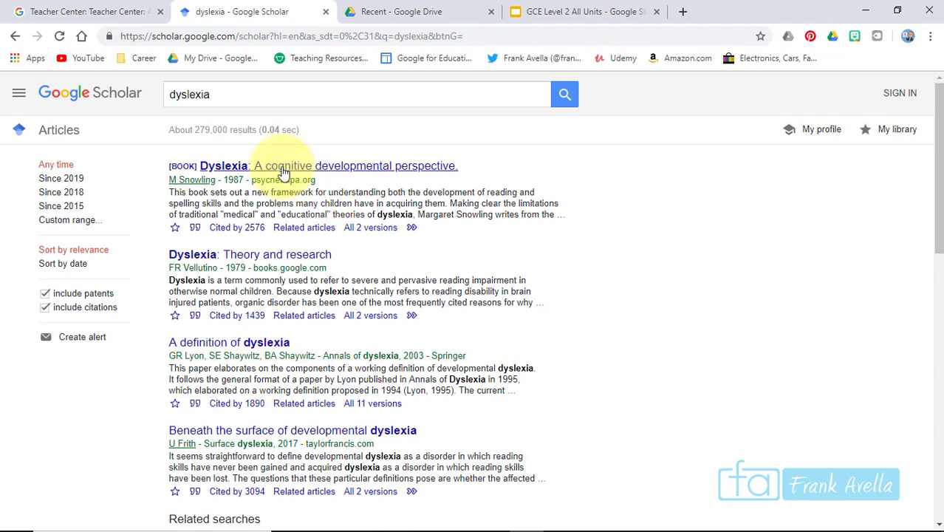
left_click(216, 93)
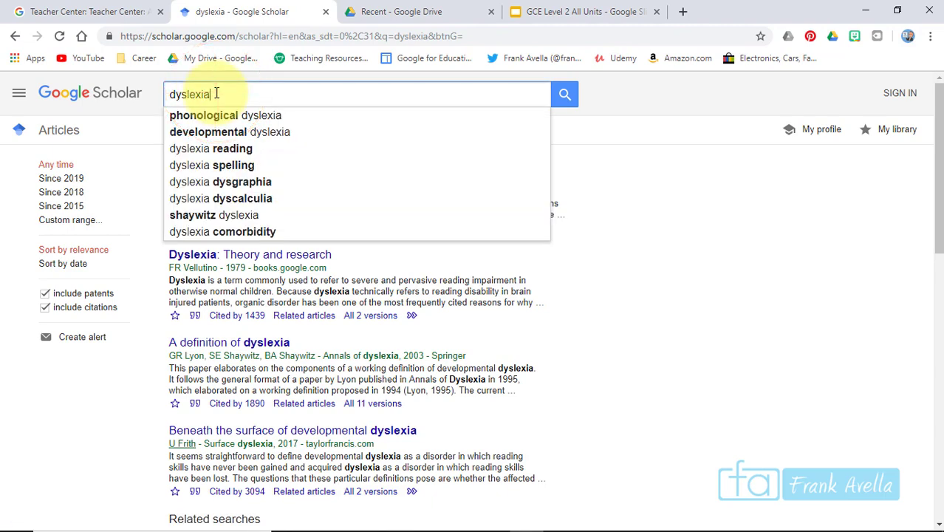
left_click(213, 117)
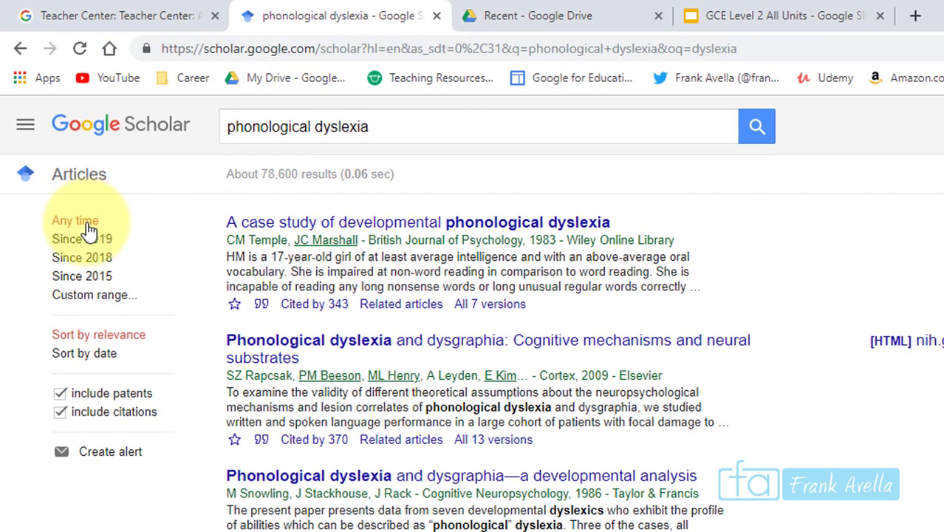
Sort the phonological dyslexia results by date and try Since 2019, Since 2018 and Custom range.
left_click(95, 354)
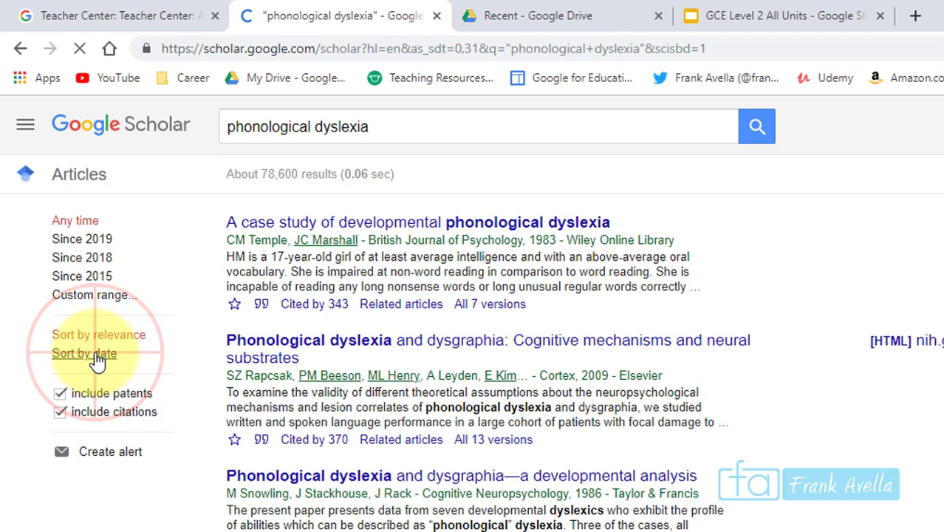
left_click(82, 240)
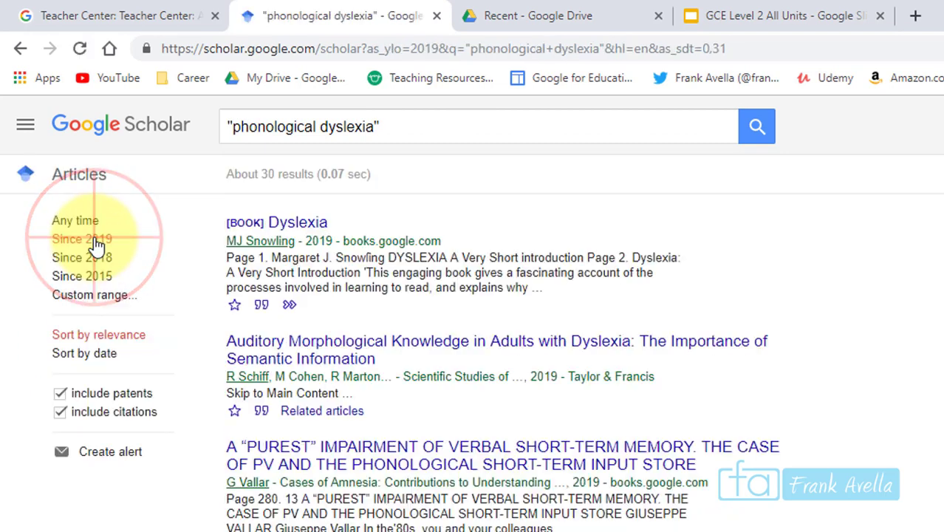
left_click(91, 261)
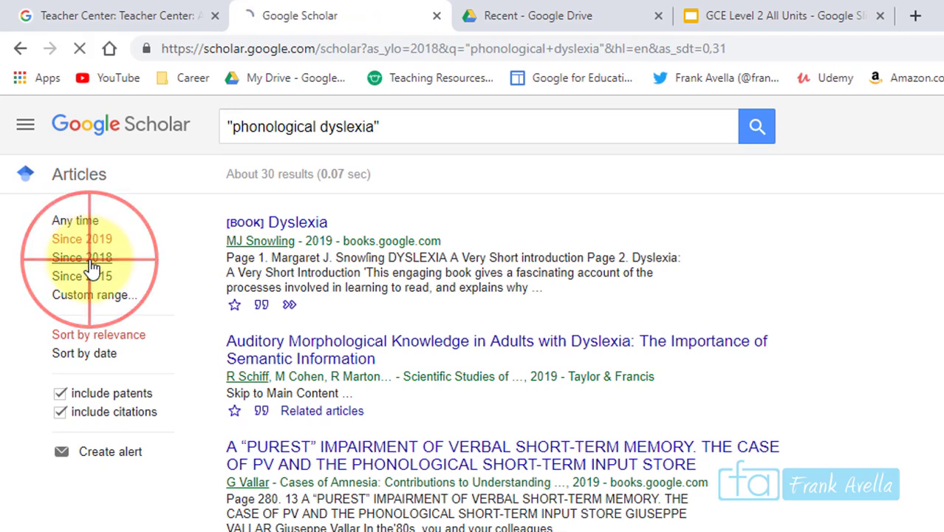
left_click(87, 302)
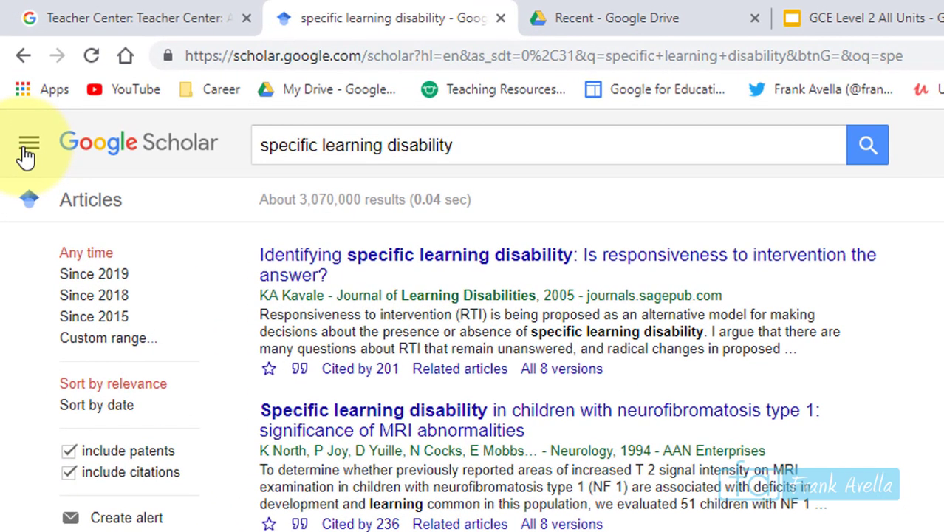
In Advanced search, append 'special education' to 'specific learning disability' in the all-words field.
left_click(27, 151)
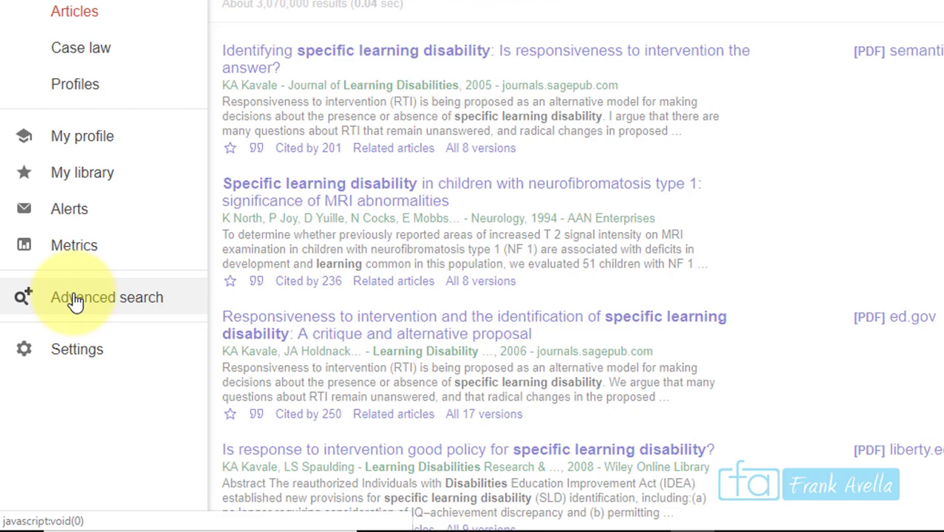
left_click(74, 303)
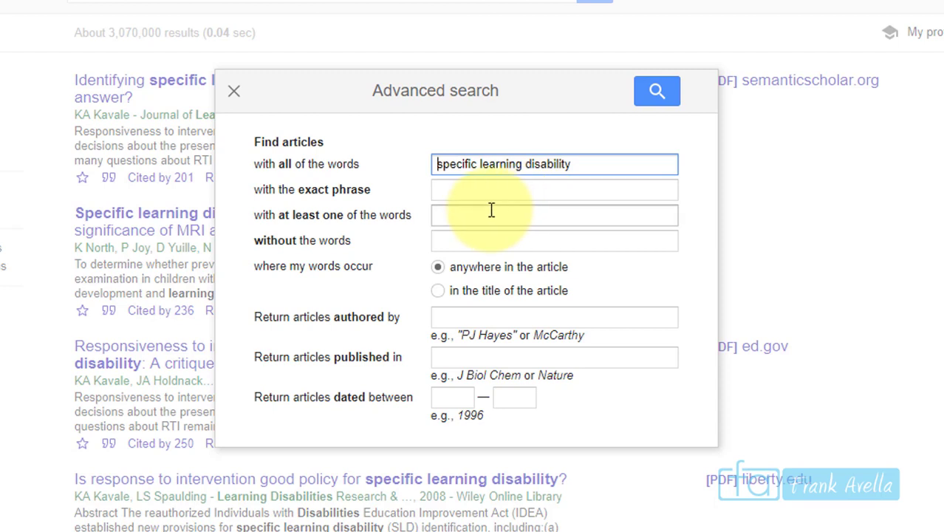
left_click(591, 163)
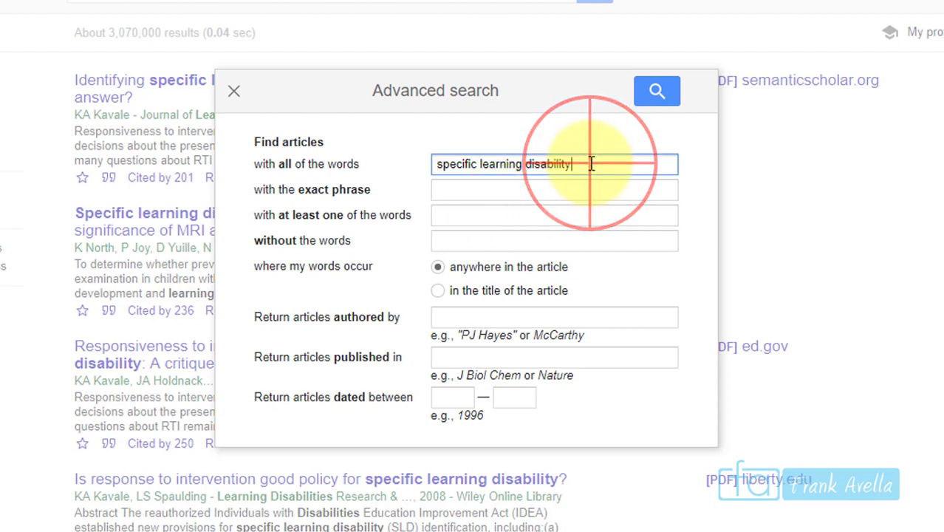
type("special education")
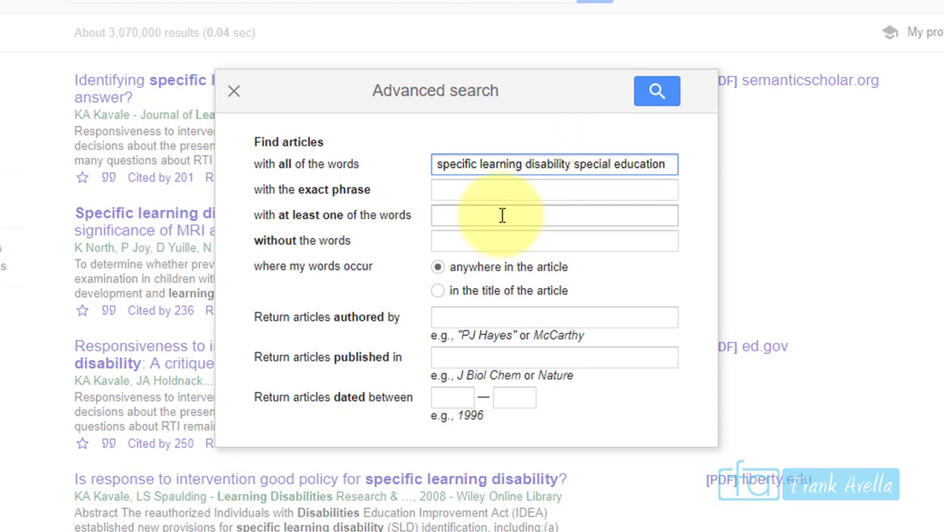
Leave the other advanced fields empty and run the 'specific learning disability special education' search.
left_click(483, 192)
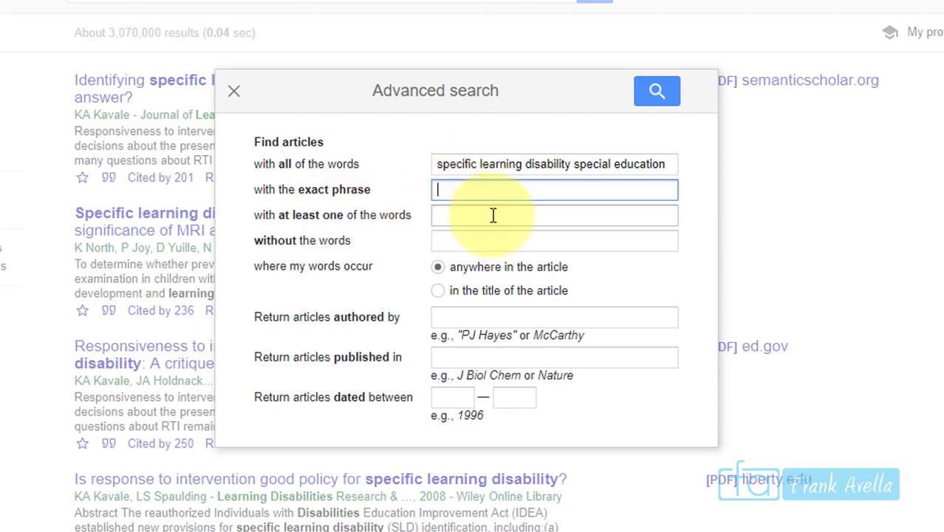
left_click(493, 215)
left_click(468, 240)
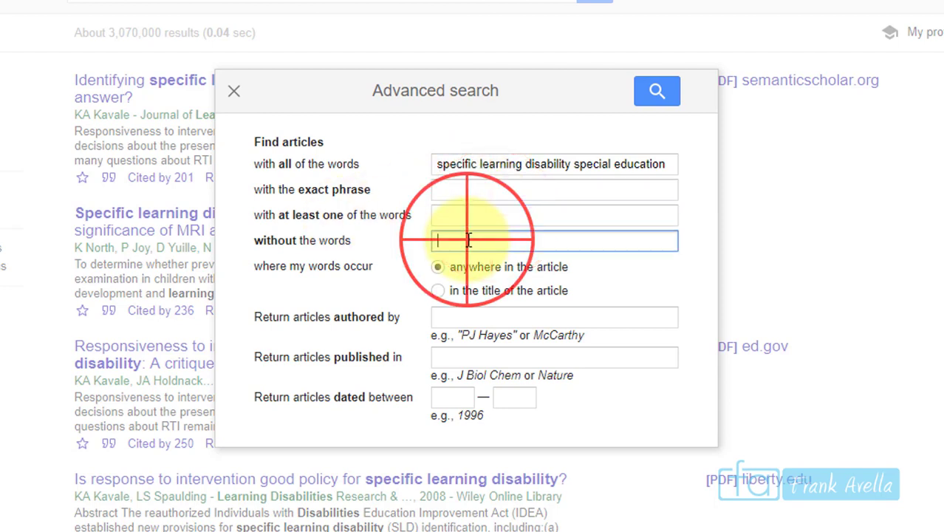
left_click(471, 325)
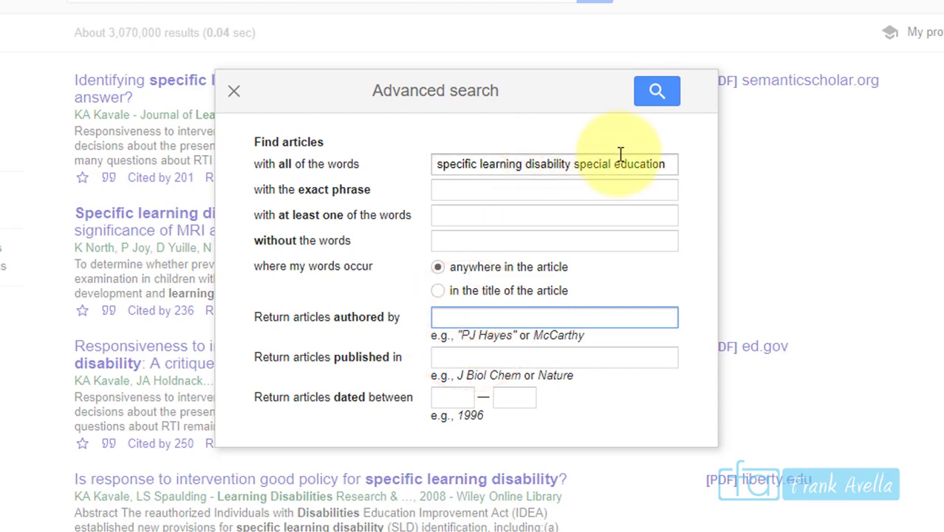
left_click_drag(277, 359, 386, 363)
left_click_drag(267, 397, 330, 417)
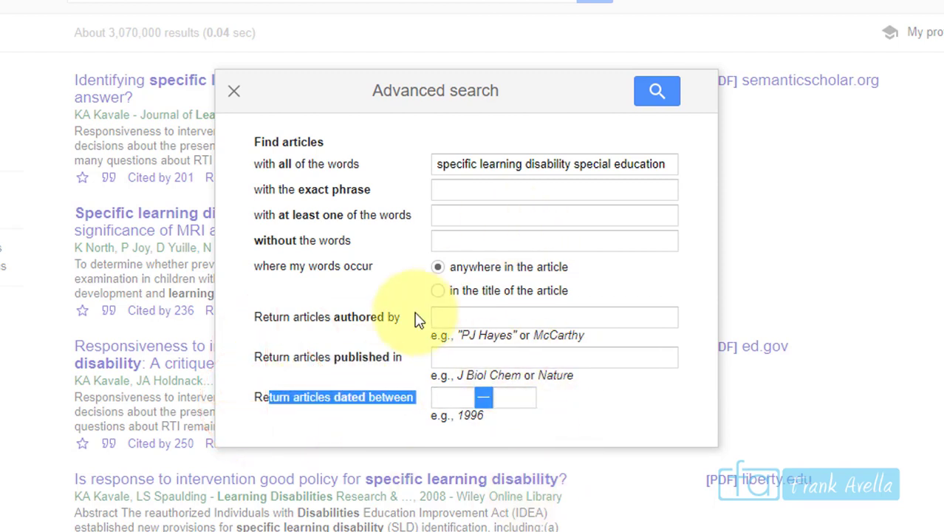
left_click(641, 301)
left_click(656, 99)
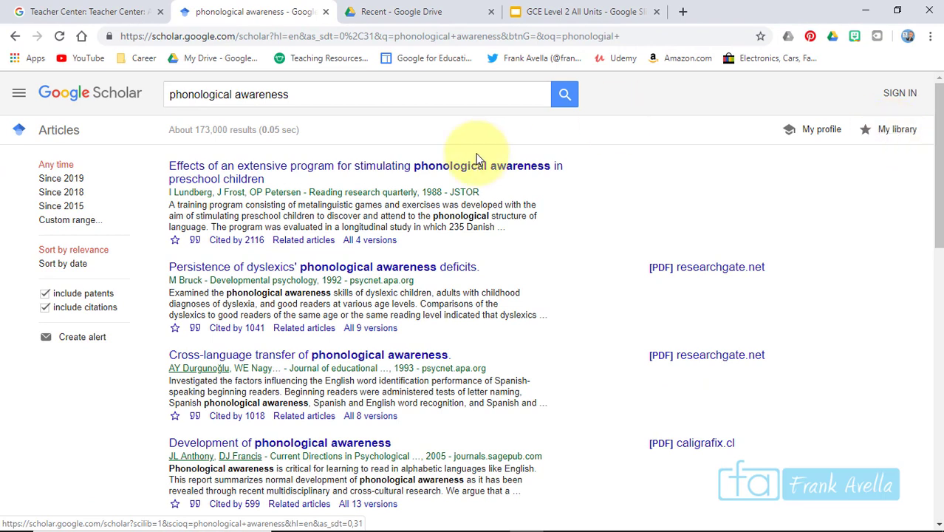
Search 'phonological awareness reading' and star 'Defining phonological awareness and its relationship to early reading'.
left_click(301, 96)
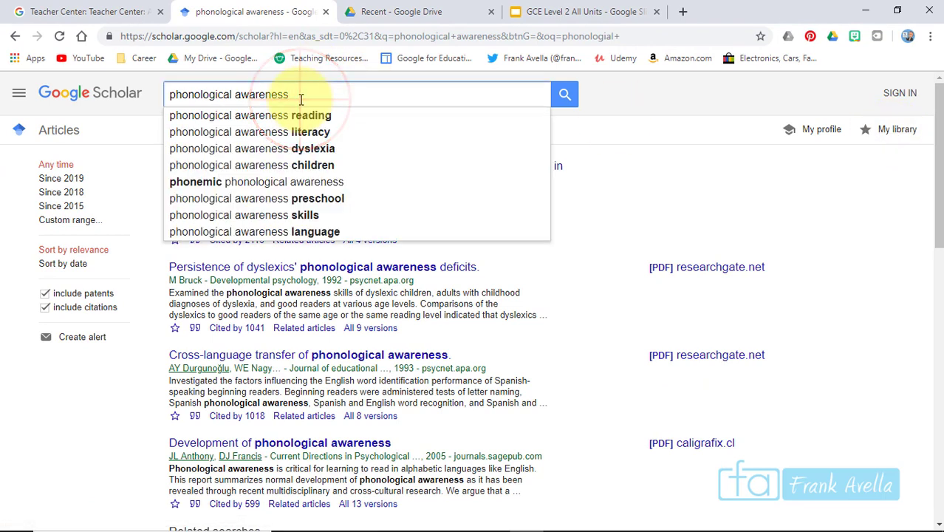
left_click(301, 118)
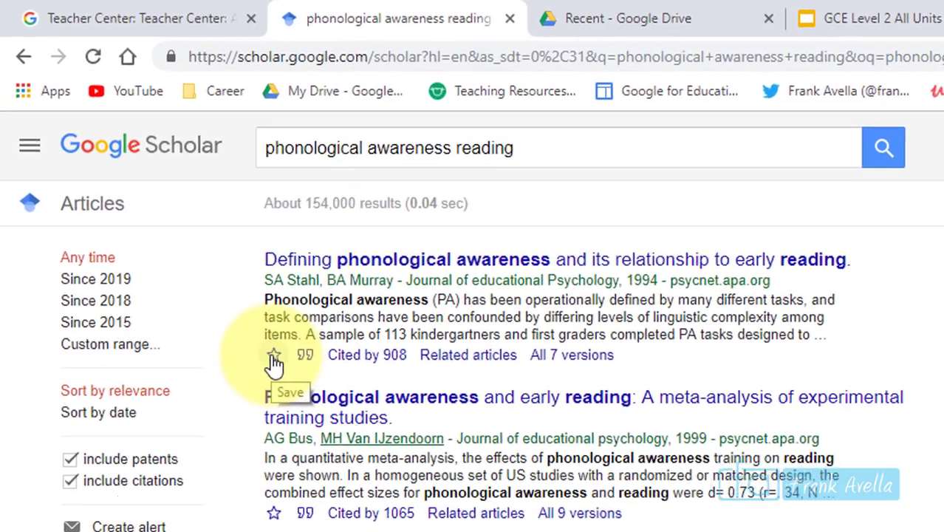
left_click(272, 358)
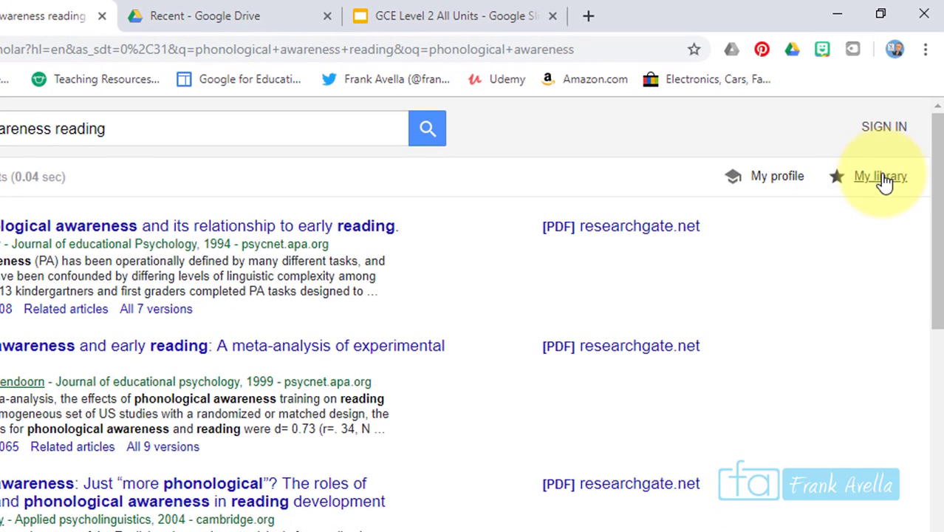
In My library, move 'Understanding power quality problems' to the trash.
left_click(883, 179)
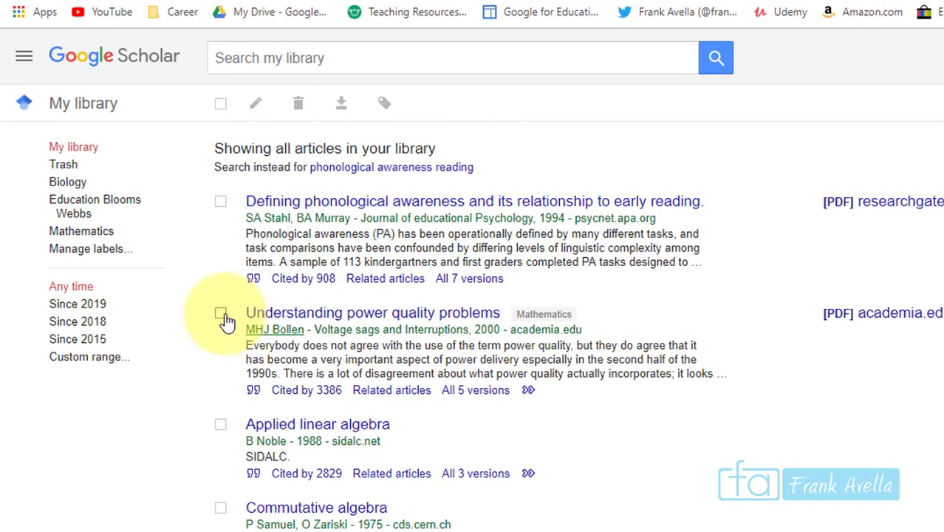
left_click(223, 316)
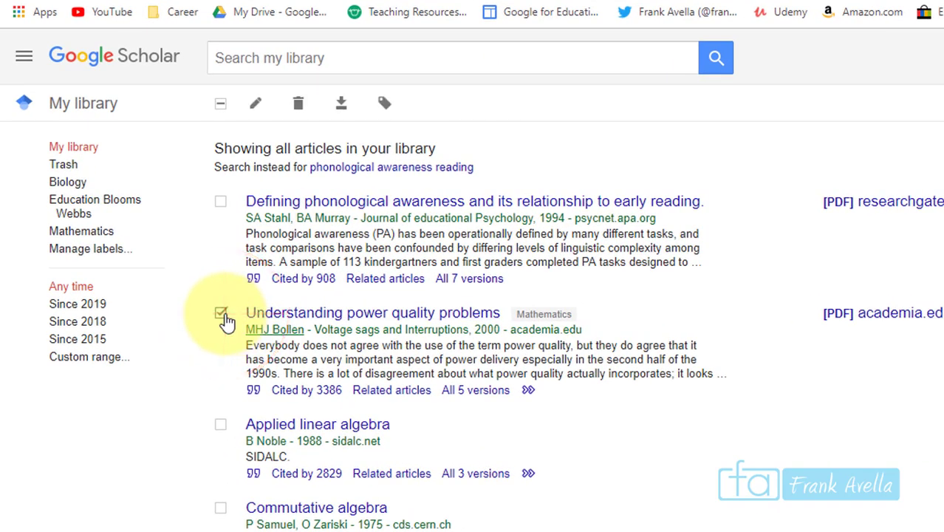
left_click(294, 105)
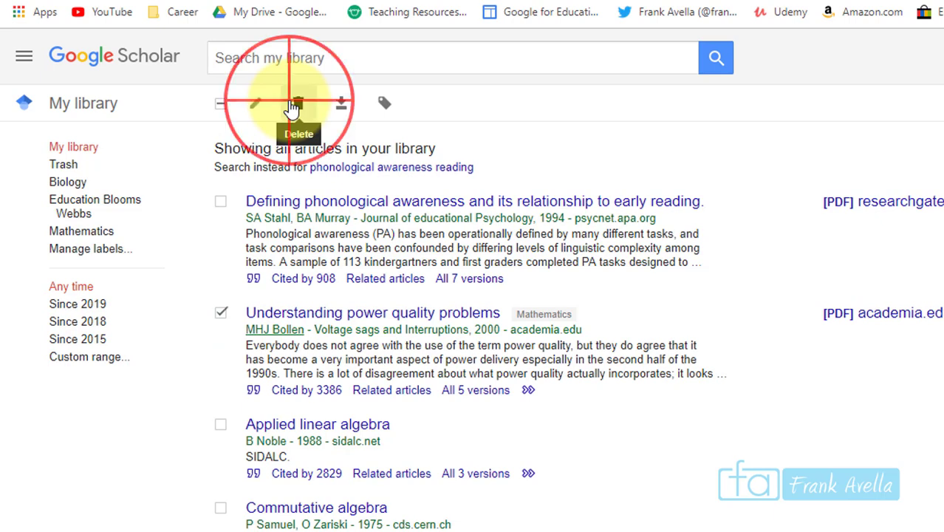
Apply the Mathematics label to the Commutative algebra article.
left_click(221, 400)
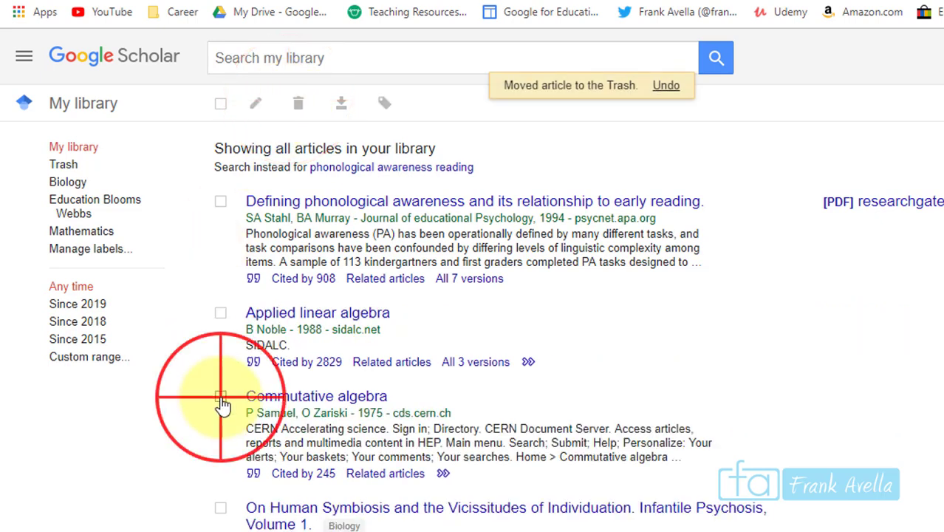
left_click(383, 106)
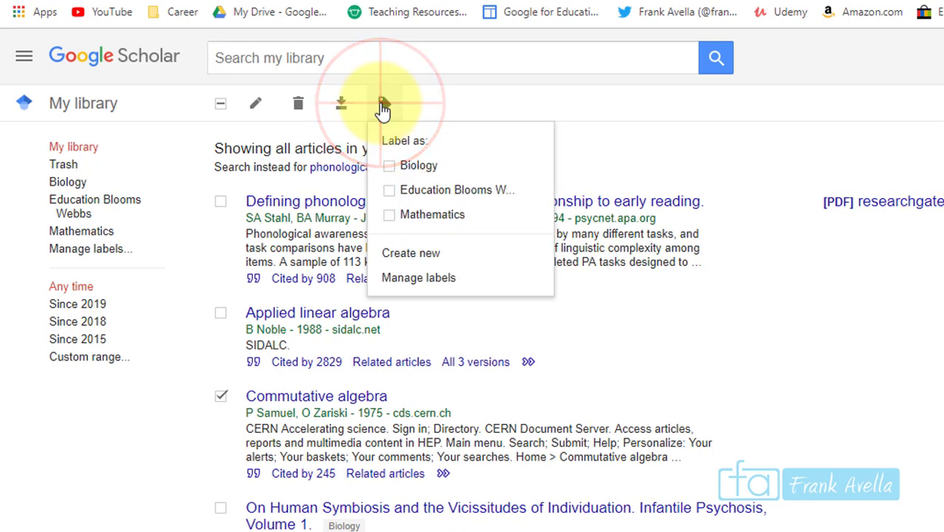
left_click(390, 216)
left_click(397, 257)
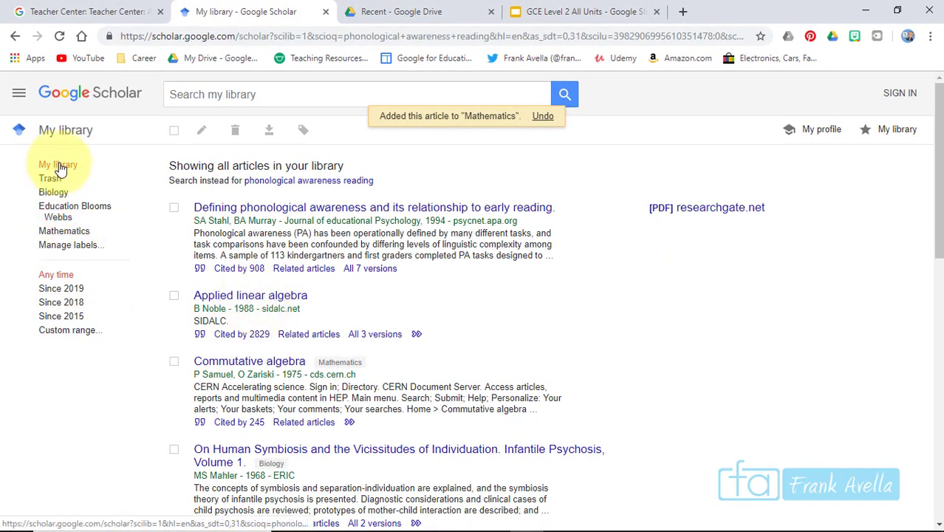
Browse the Education Blooms Webbs, Mathematics and Biology labels, then go back to the search results.
left_click(70, 210)
left_click(68, 232)
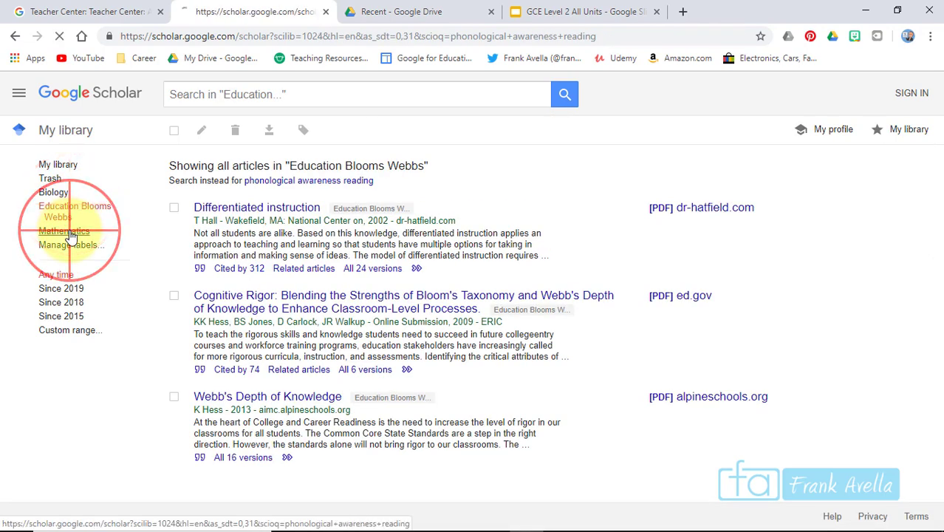
left_click(62, 195)
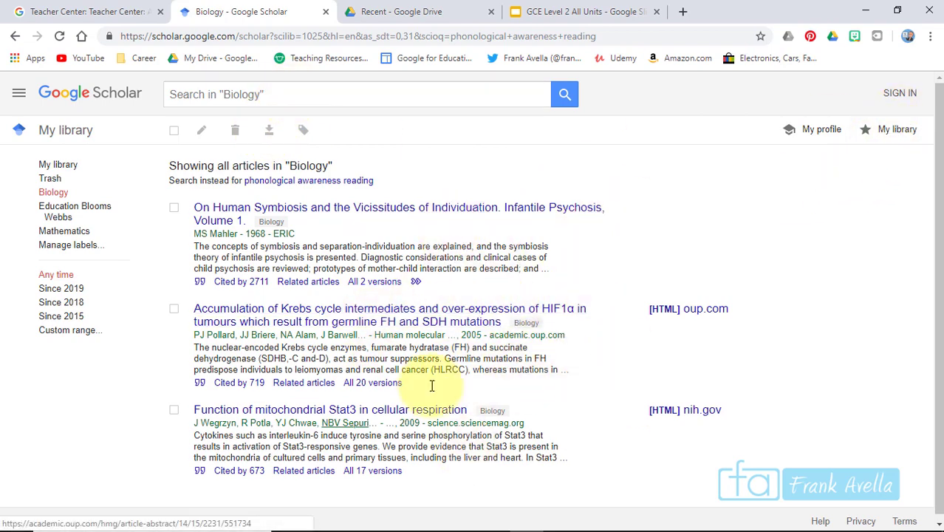
key("alt+Left")
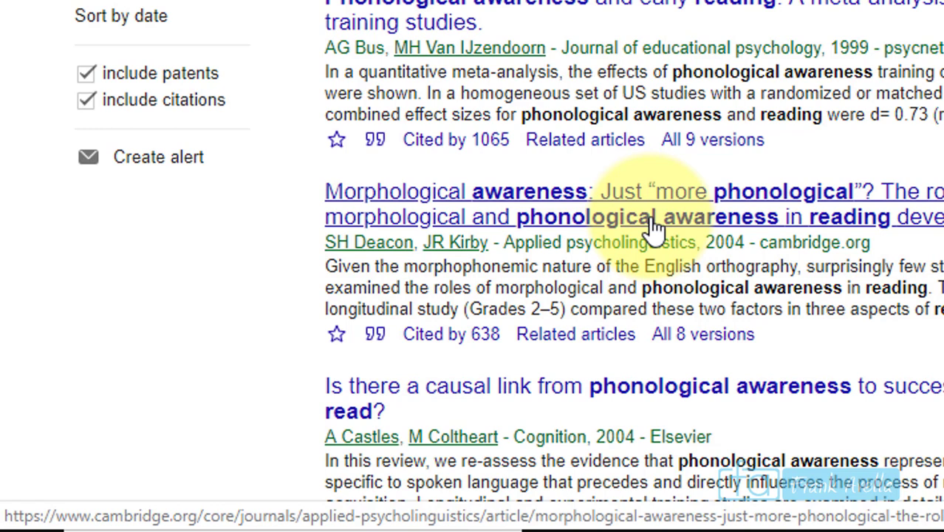
Copy the MLA citation of the Morphological awareness article.
left_click(375, 336)
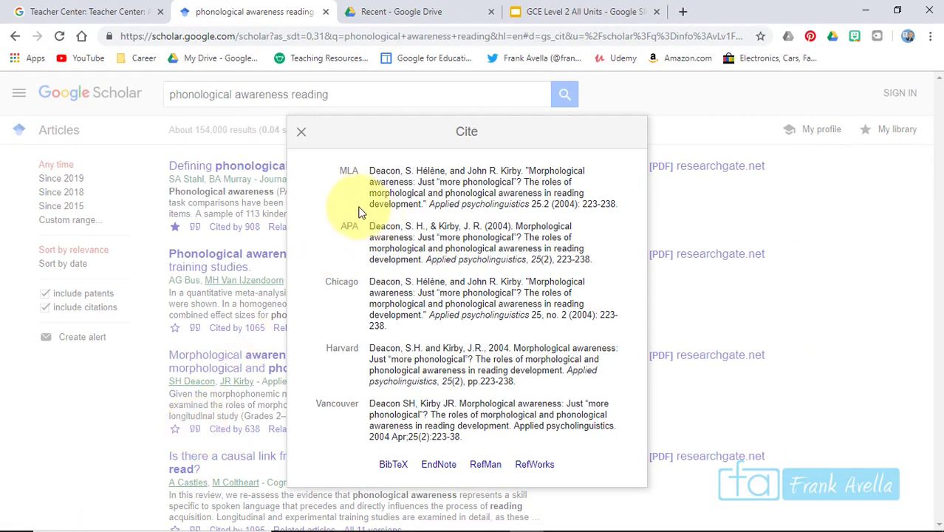
left_click(365, 172)
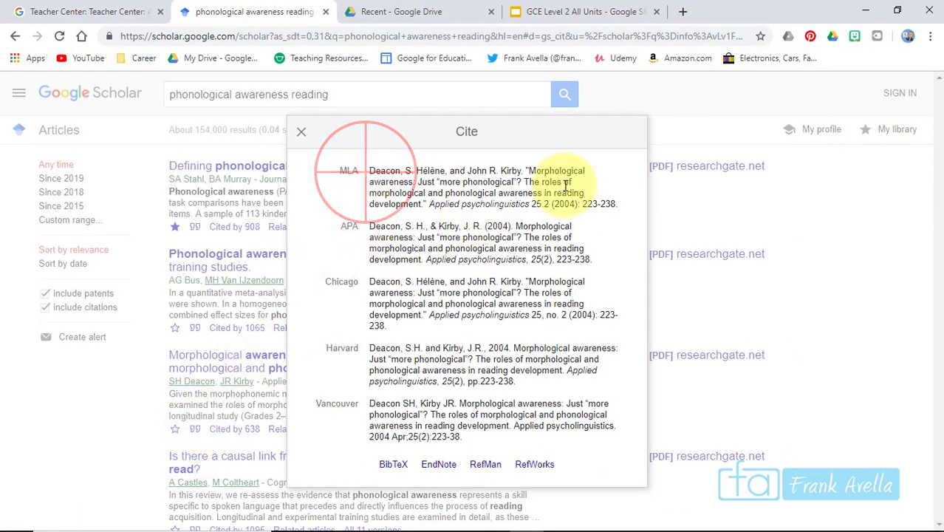
triple_click(617, 205)
left_click_drag(618, 205, 484, 188)
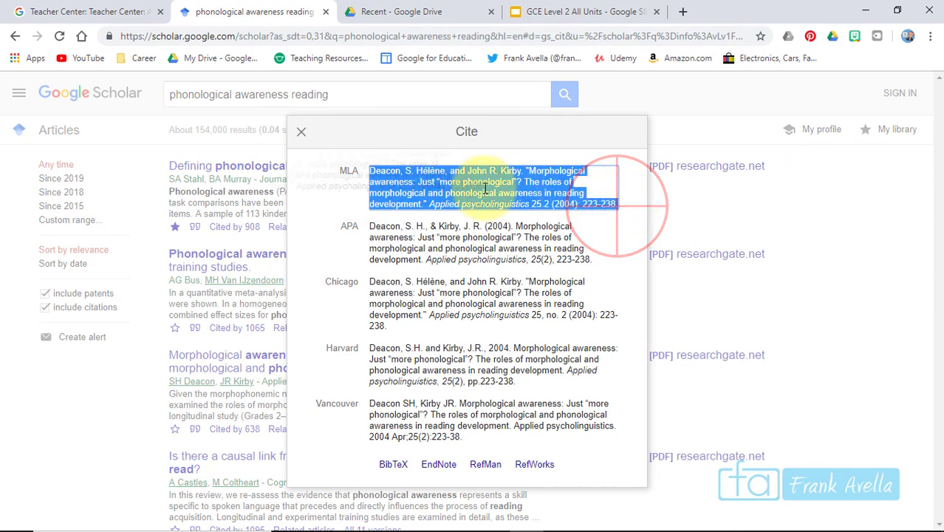
right_click(485, 190)
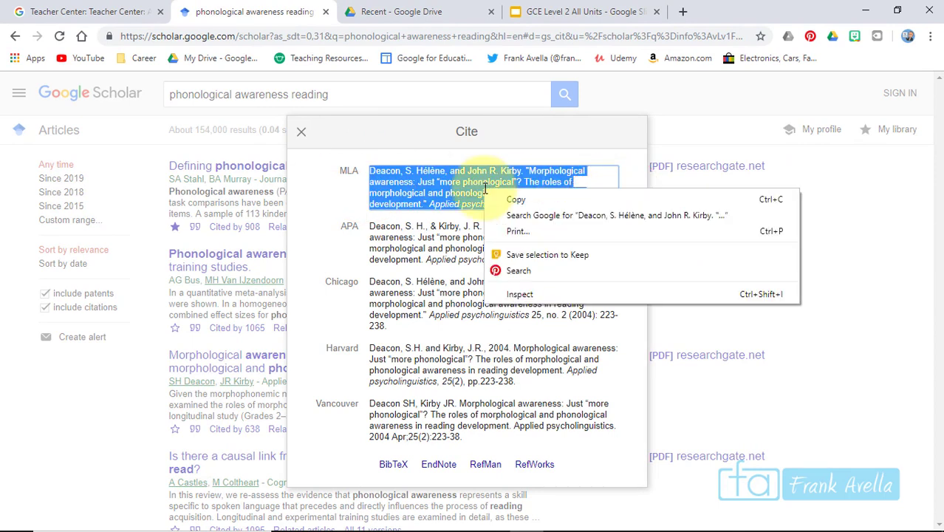
left_click(516, 200)
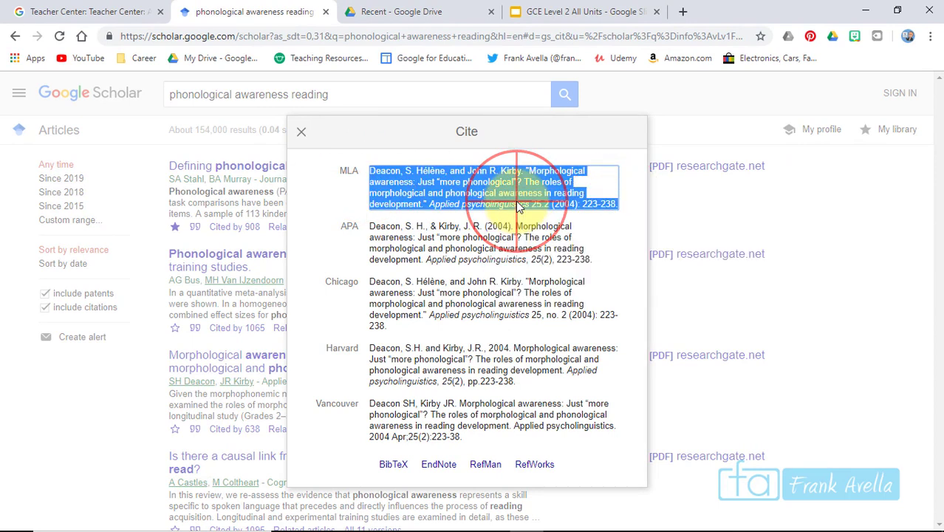
Copy the APA citation, look over Chicago, Harvard and Vancouver, and close the Cite dialog.
left_click(438, 235)
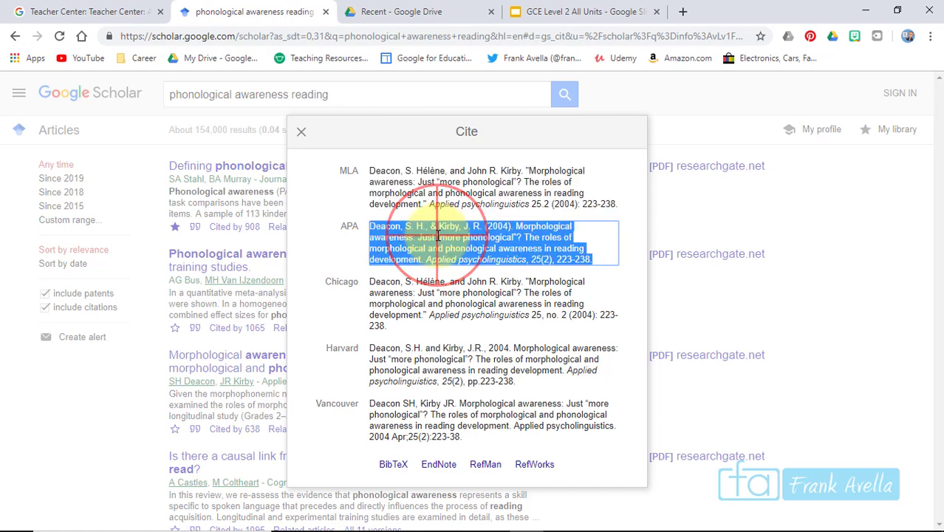
right_click(513, 261)
left_click(566, 273)
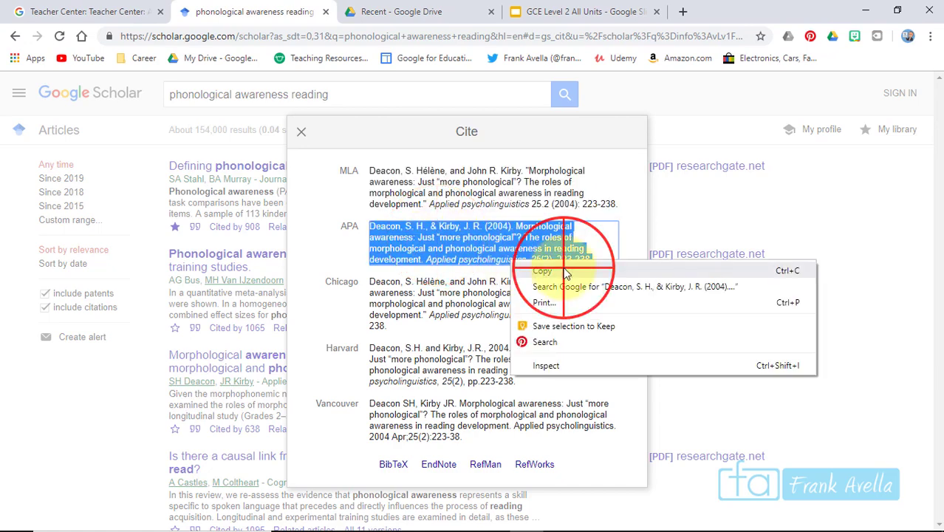
left_click(446, 305)
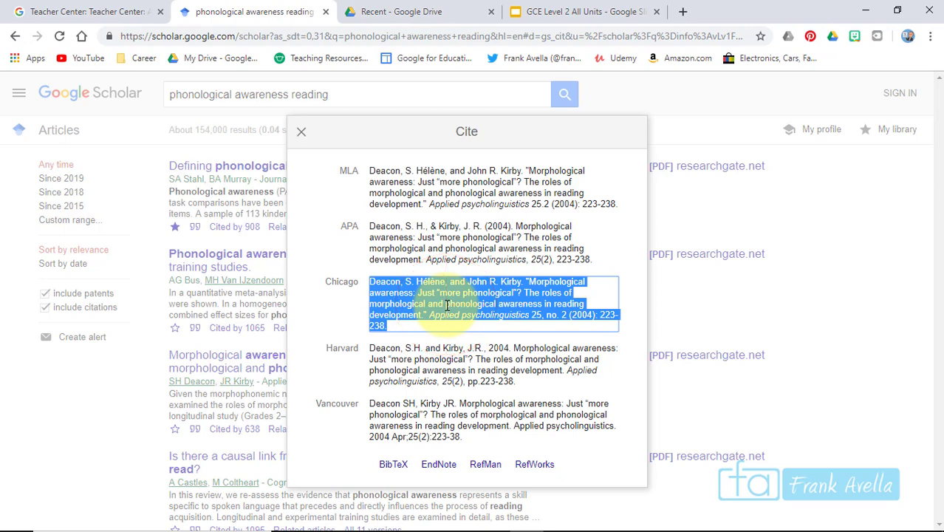
left_click(417, 378)
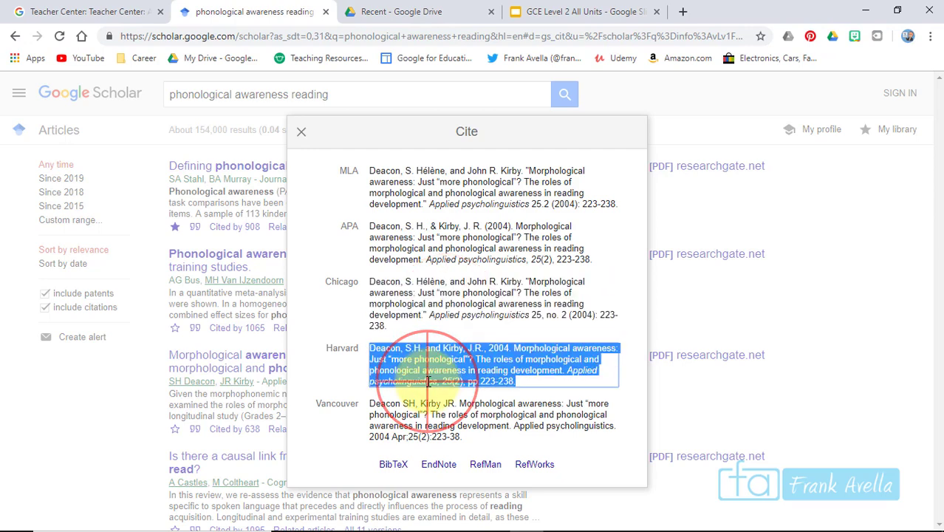
left_click(421, 421)
left_click(425, 322)
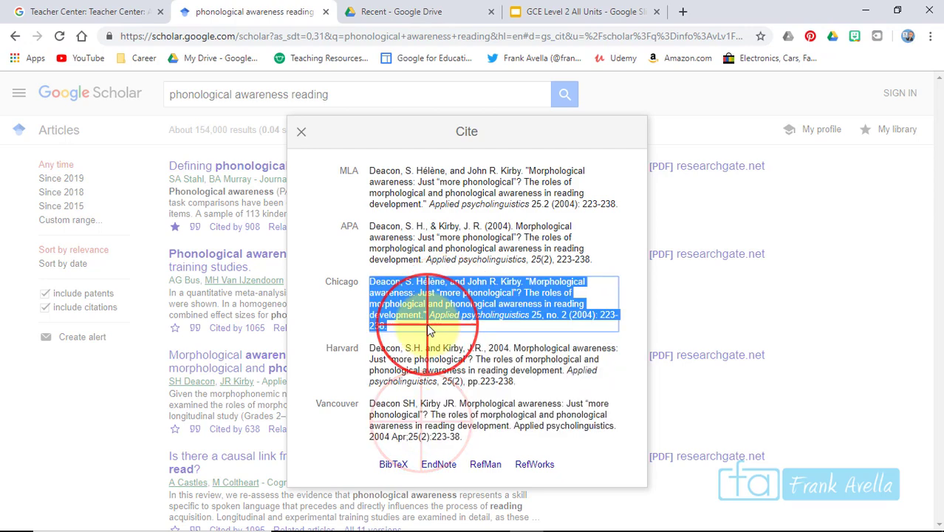
left_click(299, 131)
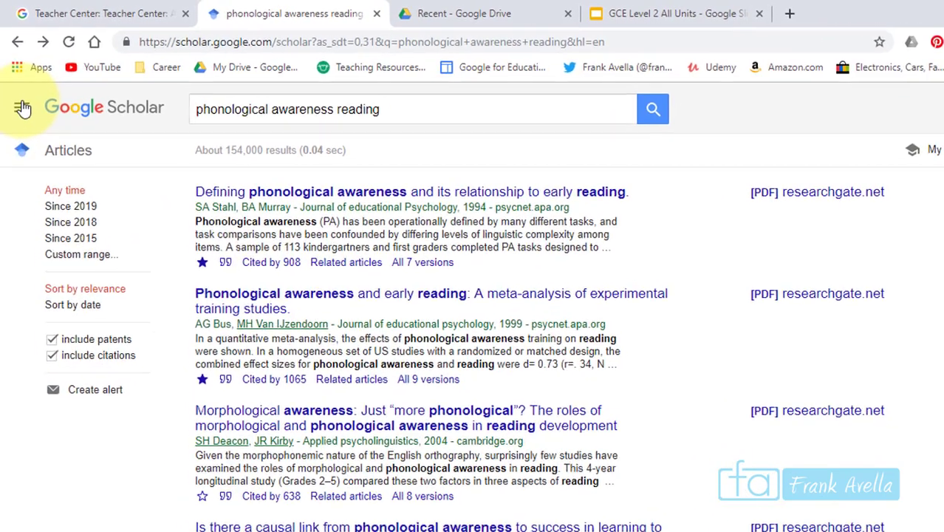
From the Alerts page, create a 'dyslexia' alert showing up to 10 results per email.
left_click(18, 92)
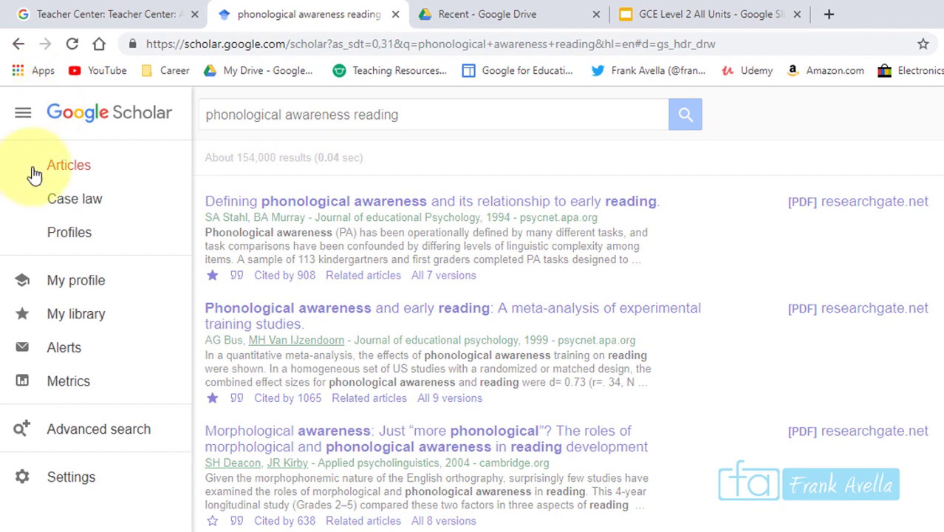
left_click(64, 348)
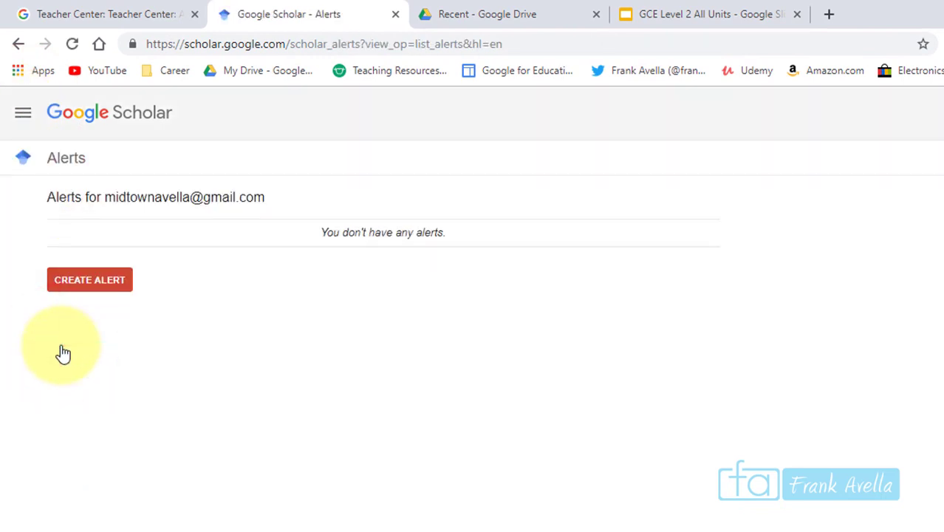
left_click(89, 281)
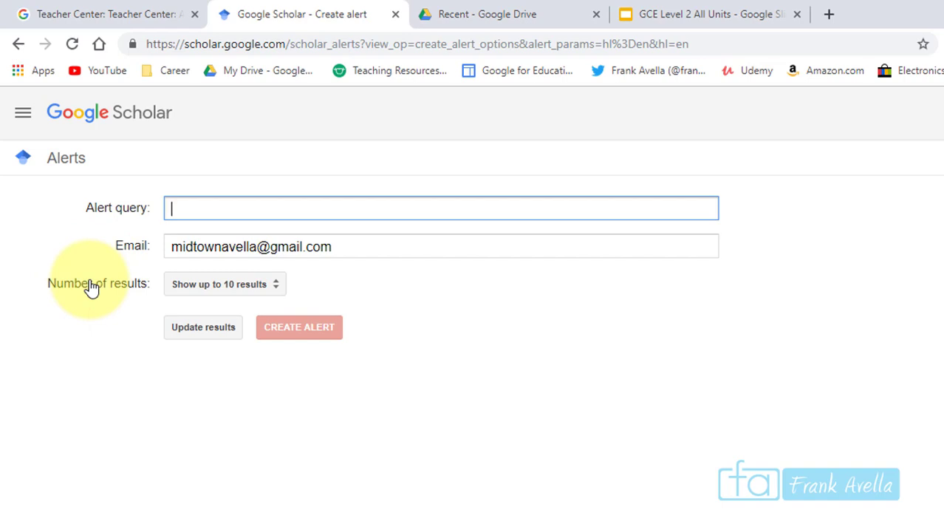
type("dyslexia")
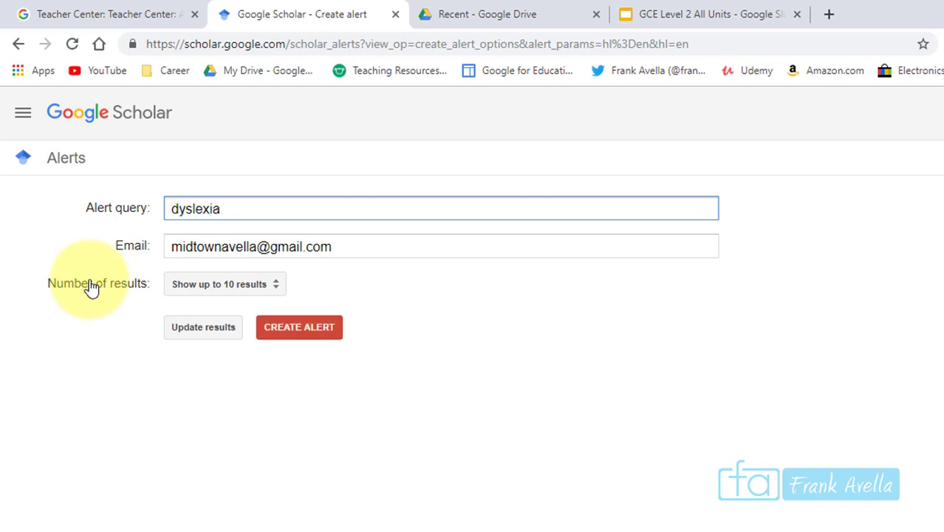
left_click(270, 289)
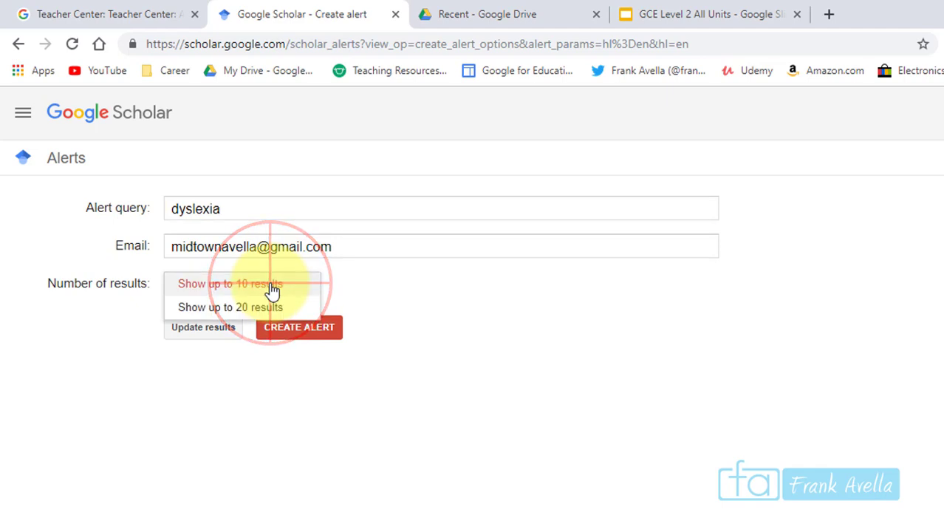
left_click(272, 288)
left_click(313, 329)
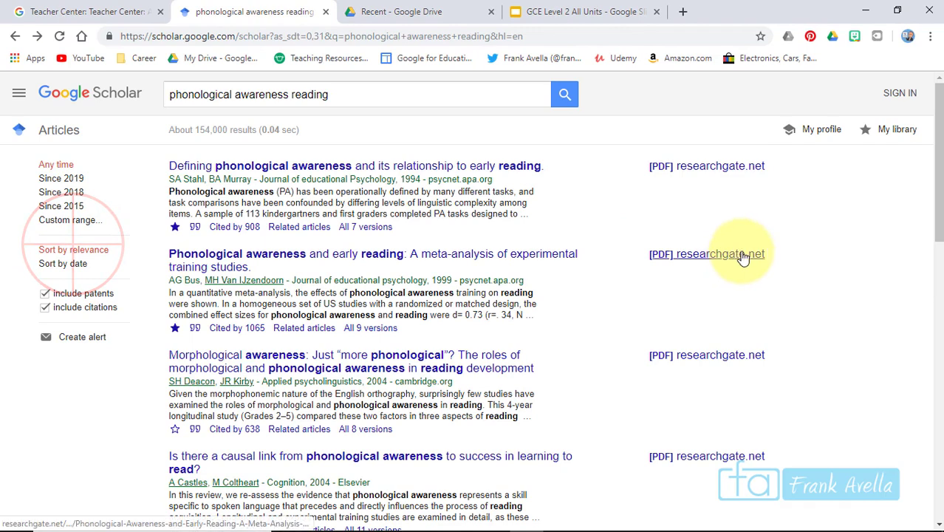
Create an alert for the intitle:"phonological awareness" reading search from the results sidebar.
left_click(366, 97)
left_click(644, 129)
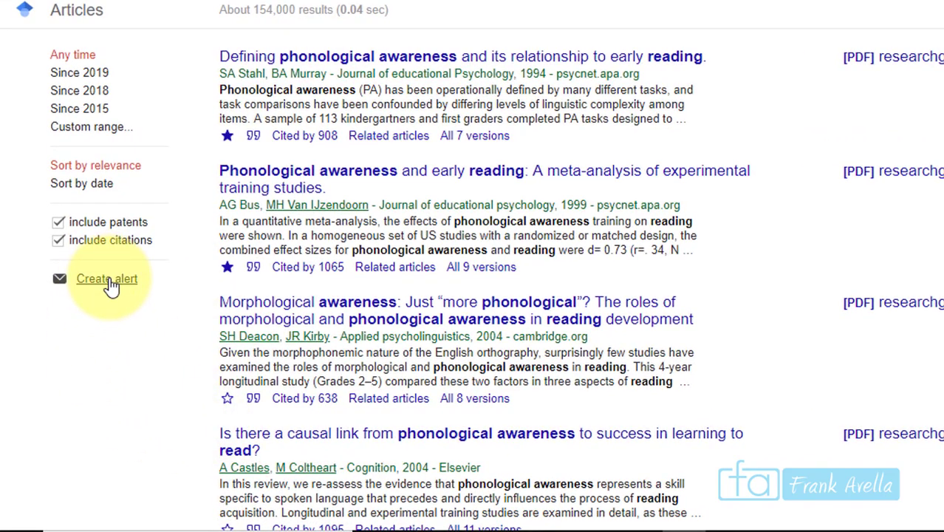
left_click(108, 284)
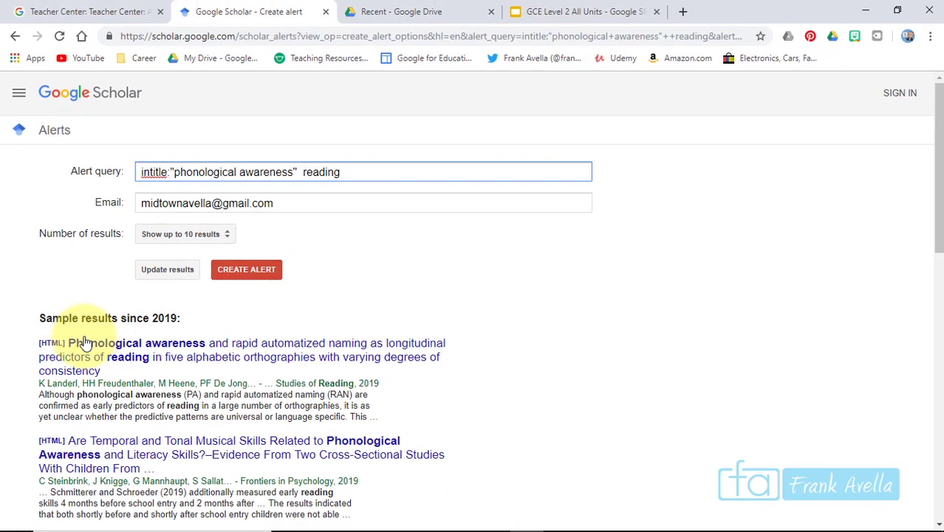
left_click(244, 270)
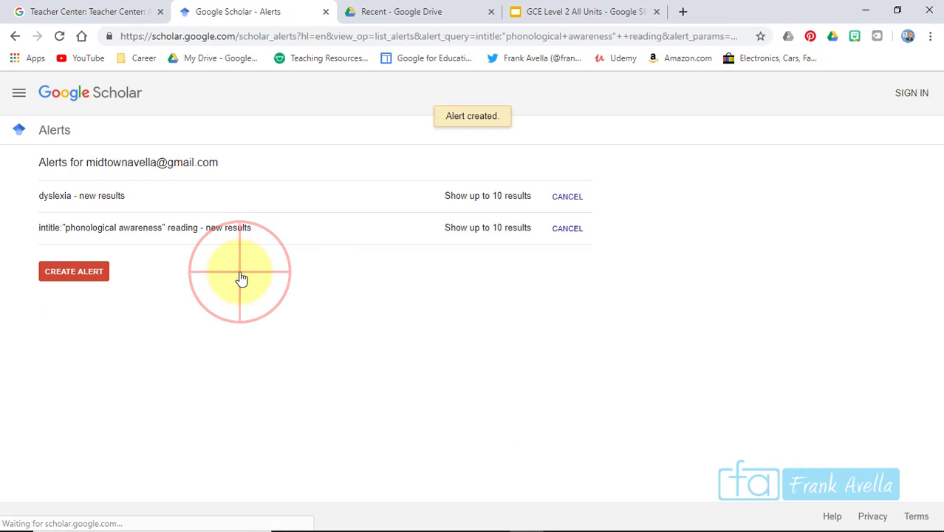